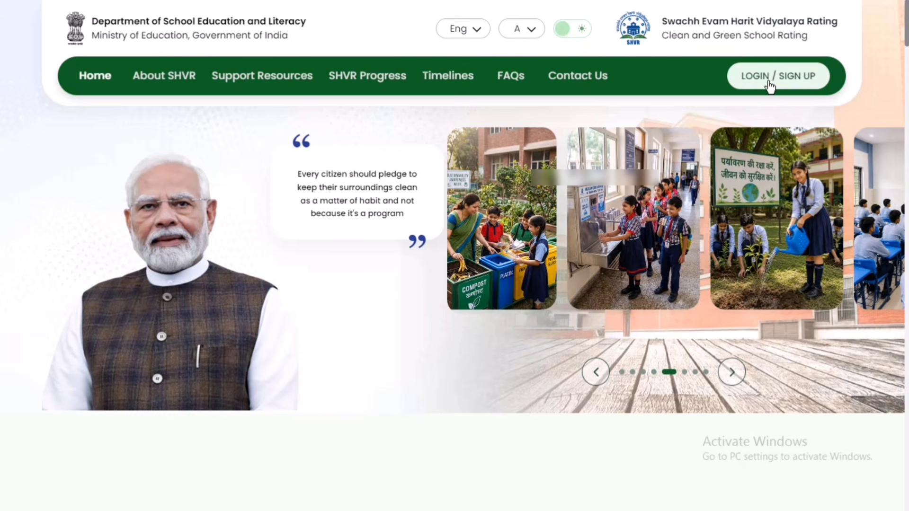
# Open the portal's login and look over the survey categories on the school dashboard.
pyautogui.click(768, 80)
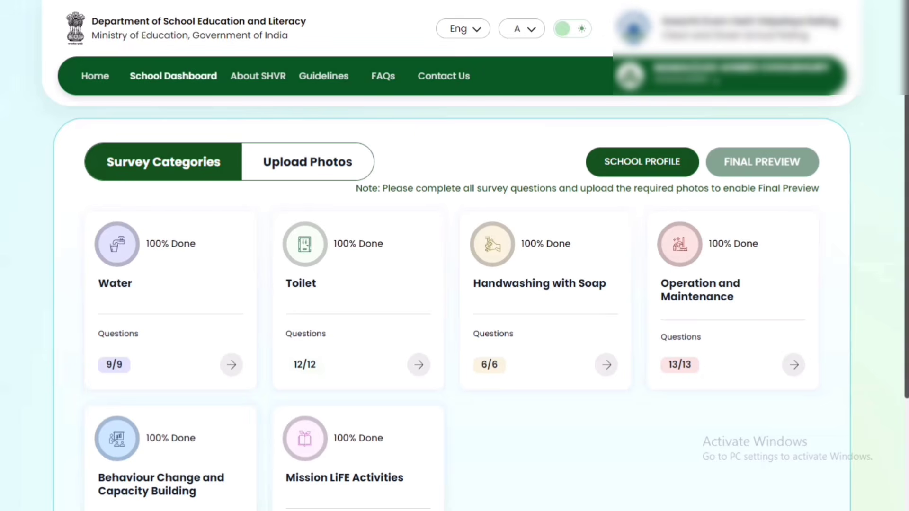
pyautogui.scroll(-1, 455, 284)
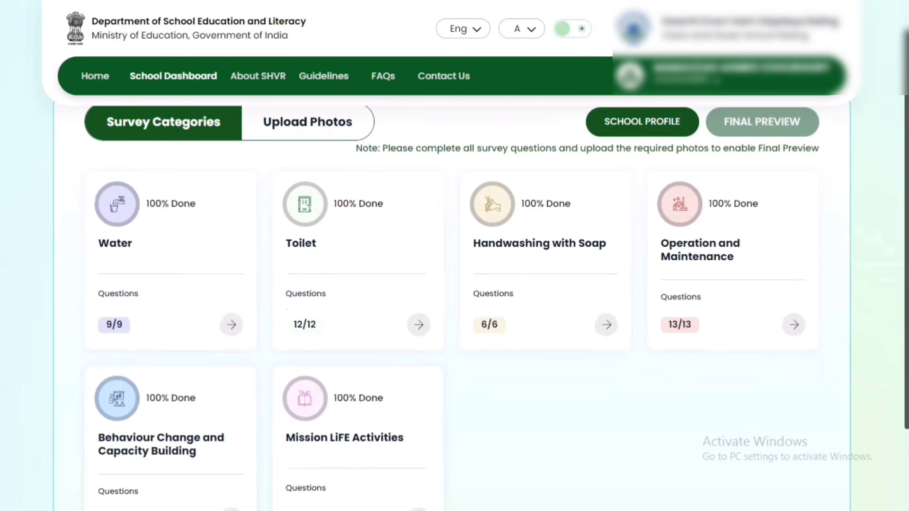
pyautogui.scroll(-1, 454, 284)
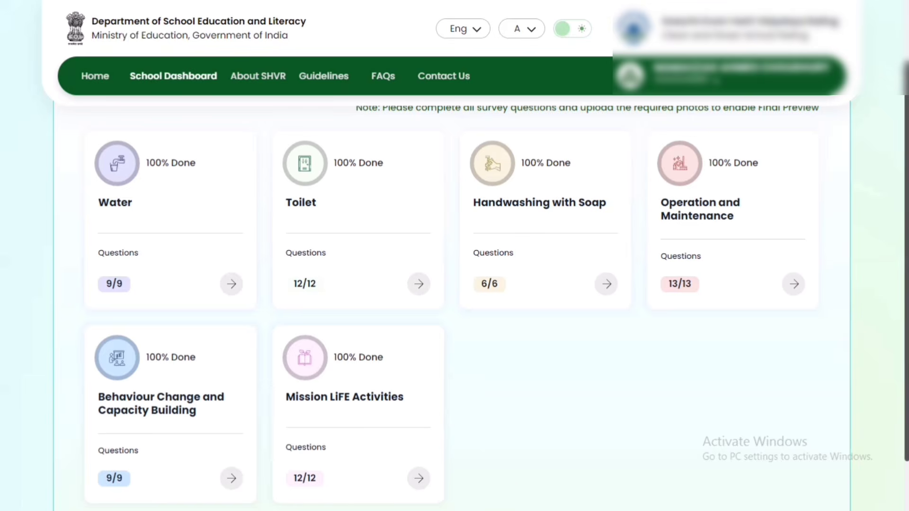
pyautogui.scroll(2, 455, 303)
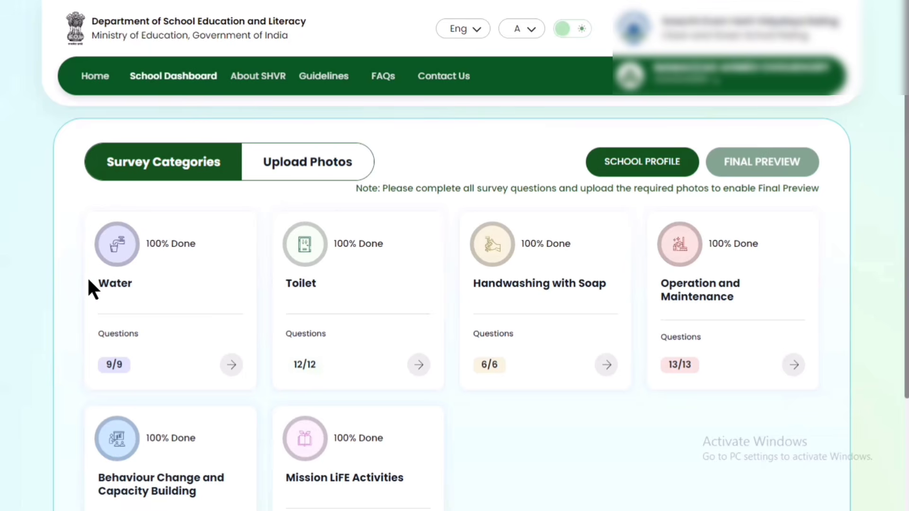
# Open the Water survey category and go through its questions from 1 to 4, checking the selected answers.
pyautogui.click(232, 366)
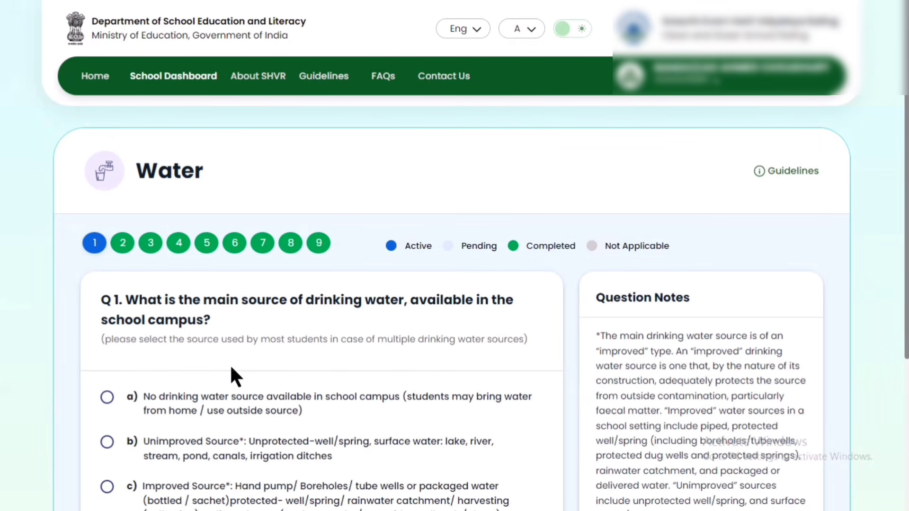
pyautogui.scroll(-2, 230, 303)
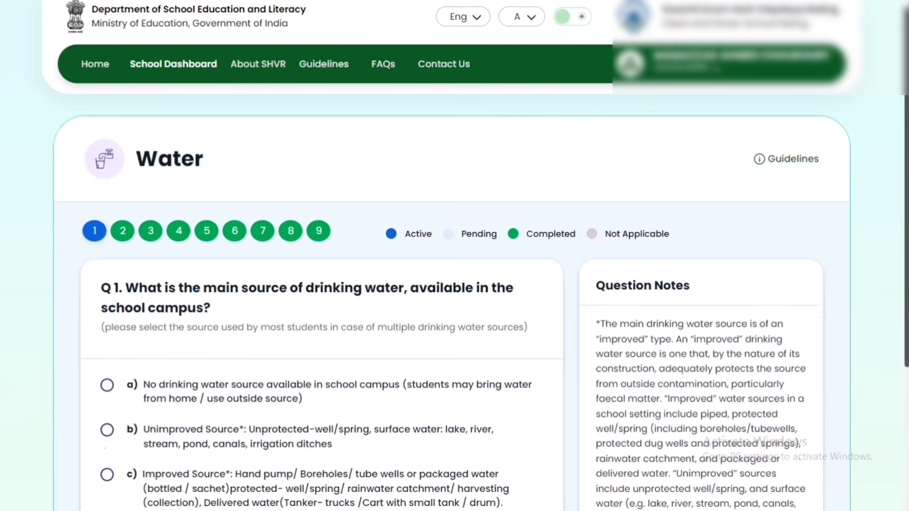
pyautogui.scroll(-3, 454, 255)
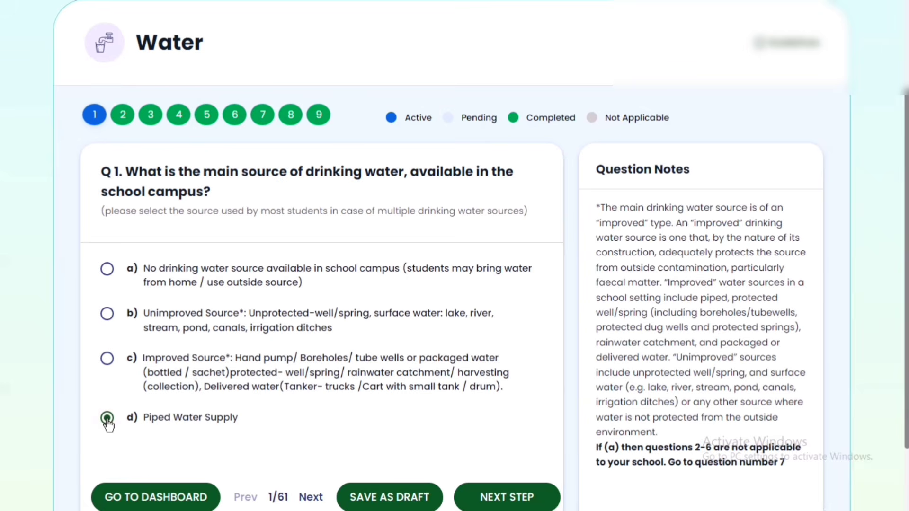
pyautogui.click(312, 498)
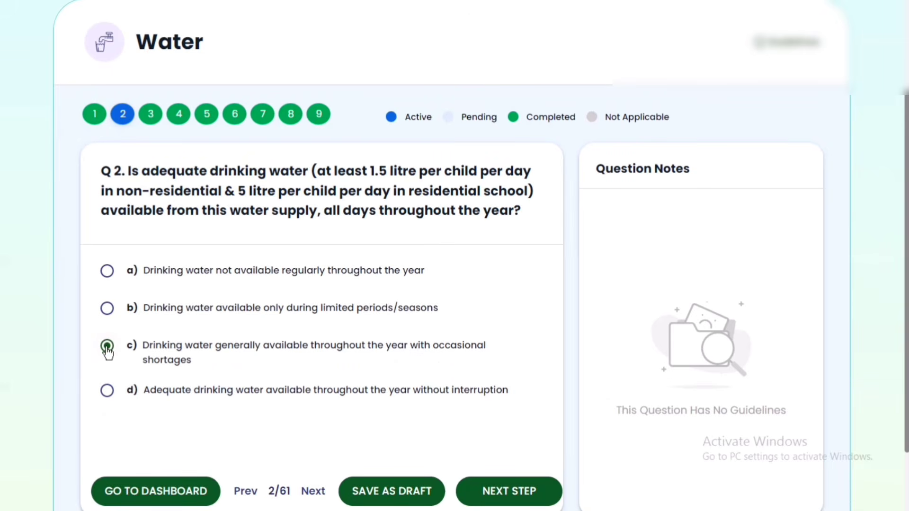
pyautogui.click(310, 503)
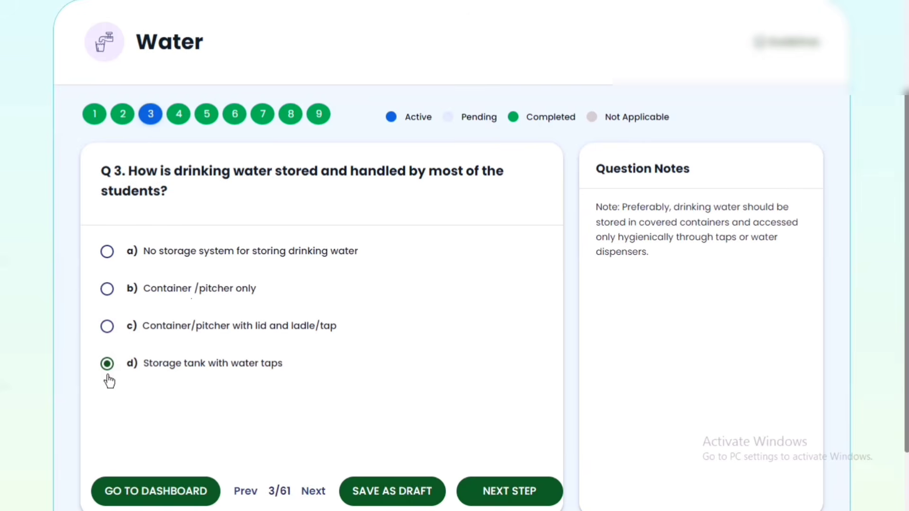
pyautogui.click(320, 492)
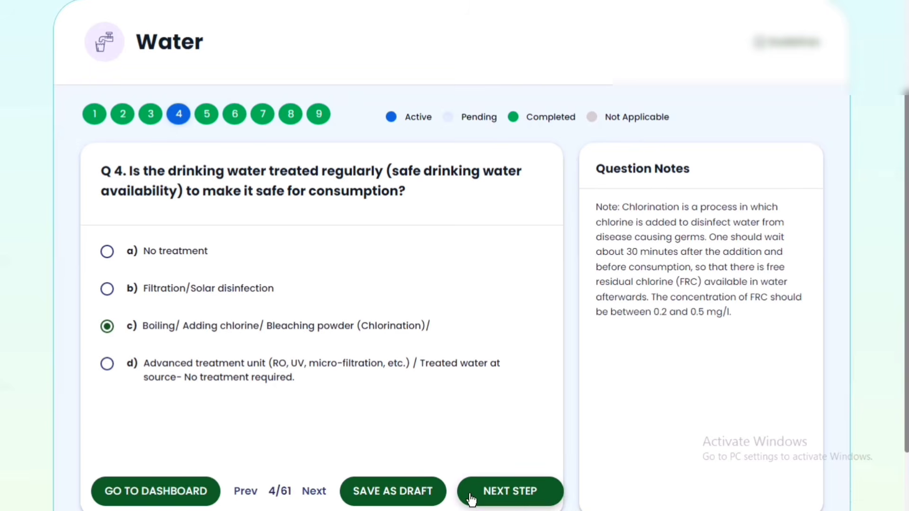
# Proceed from Water question 4 to the photo upload page and read its instructions on suitable photos, file limits and viewing.
pyautogui.click(546, 496)
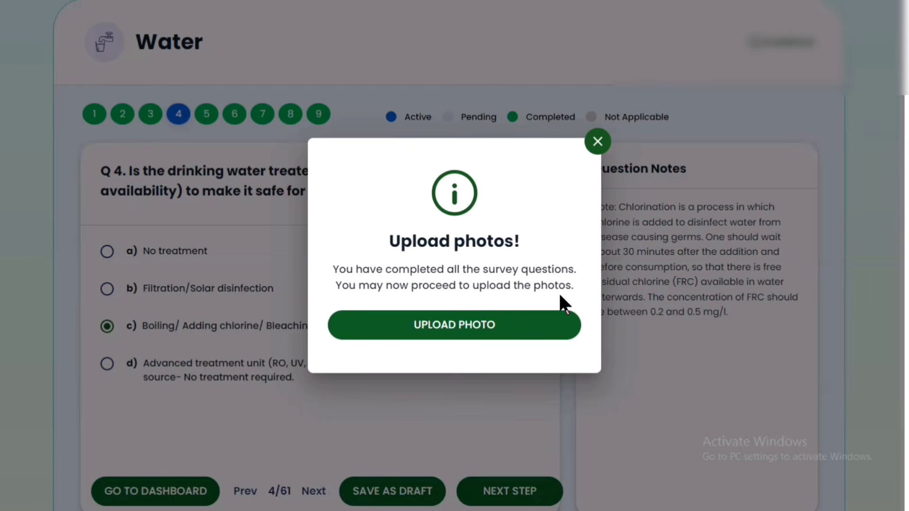
pyautogui.click(505, 328)
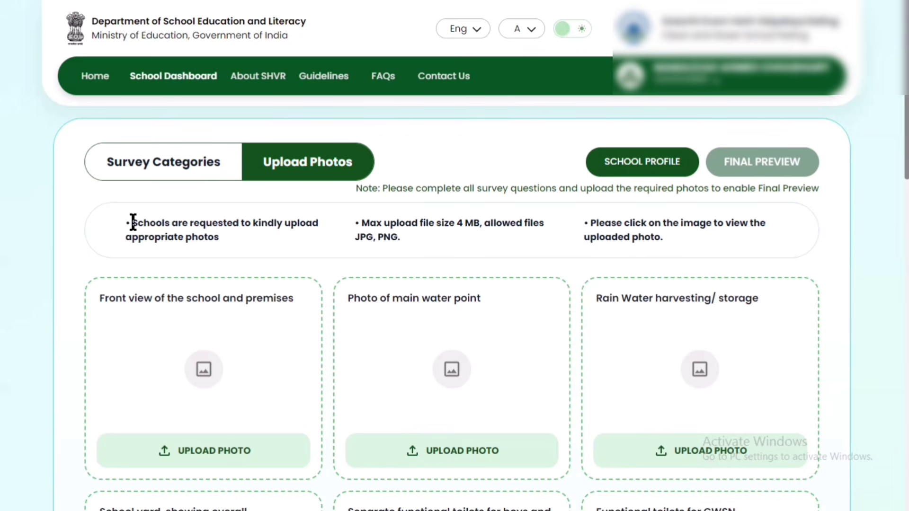
pyautogui.moveTo(133, 222); pyautogui.dragTo(216, 240)
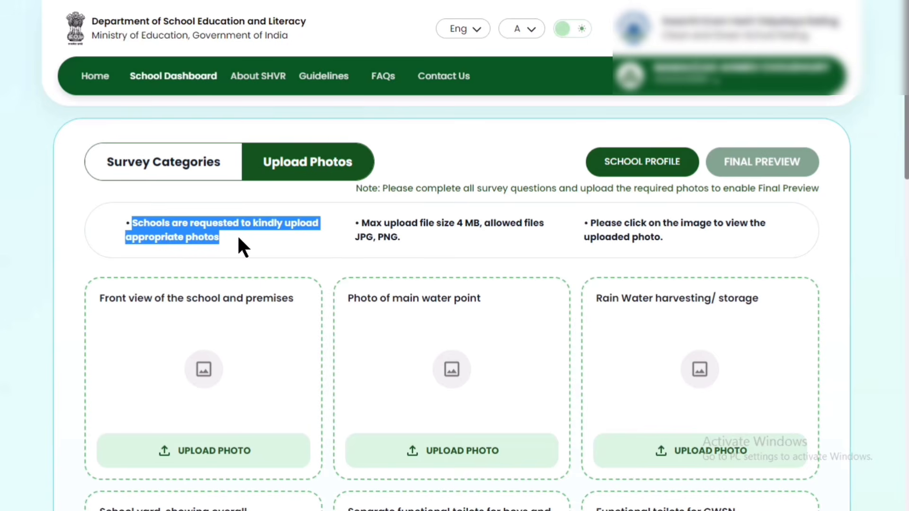
pyautogui.click(237, 235)
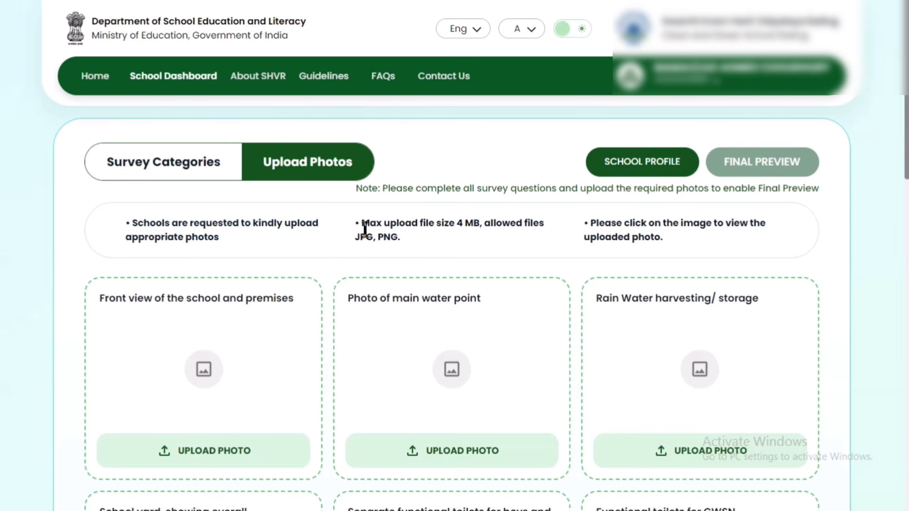
pyautogui.moveTo(363, 223); pyautogui.dragTo(465, 232)
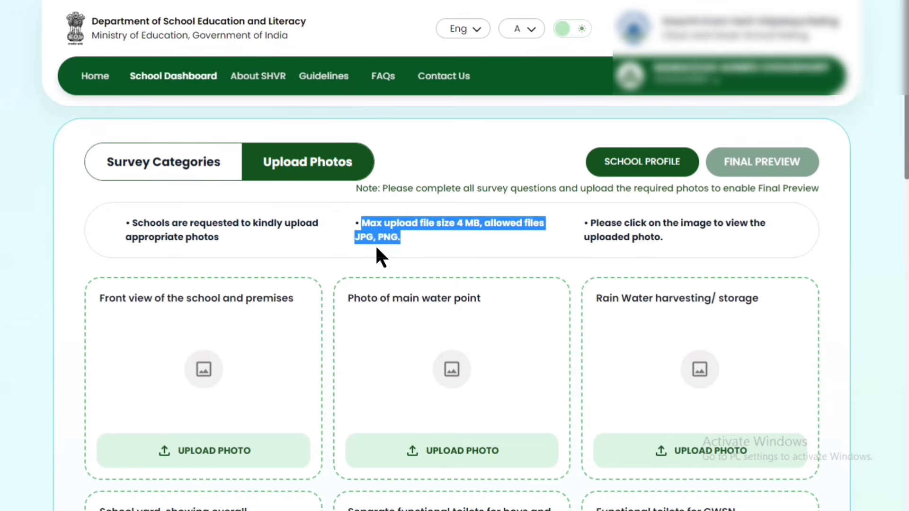
pyautogui.click(415, 235)
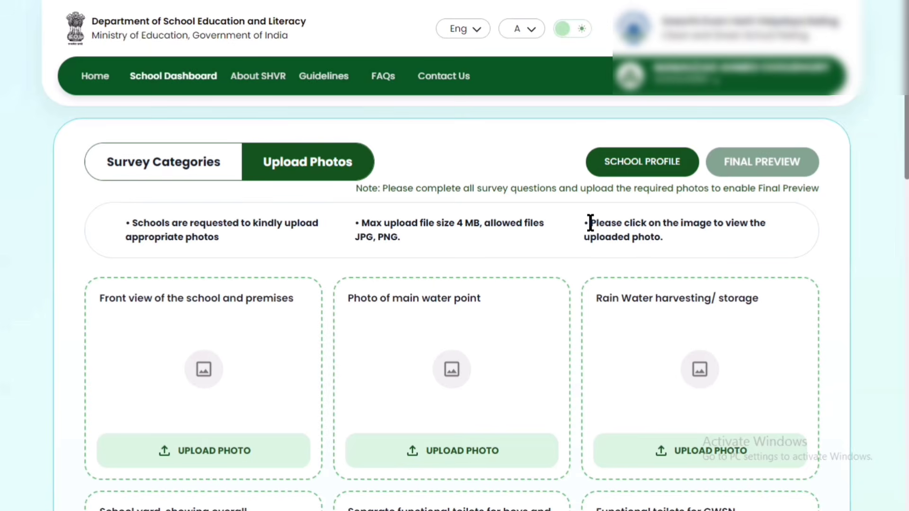
pyautogui.moveTo(591, 223); pyautogui.dragTo(765, 230)
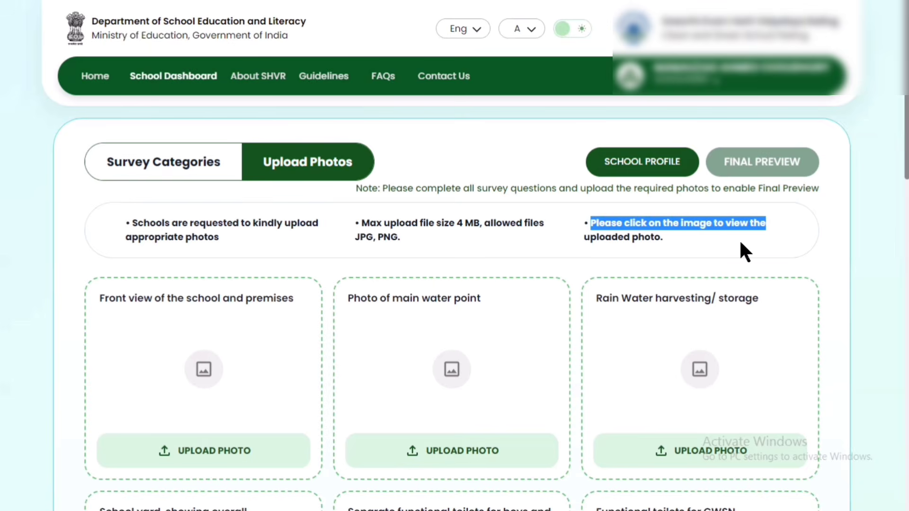
pyautogui.click(687, 238)
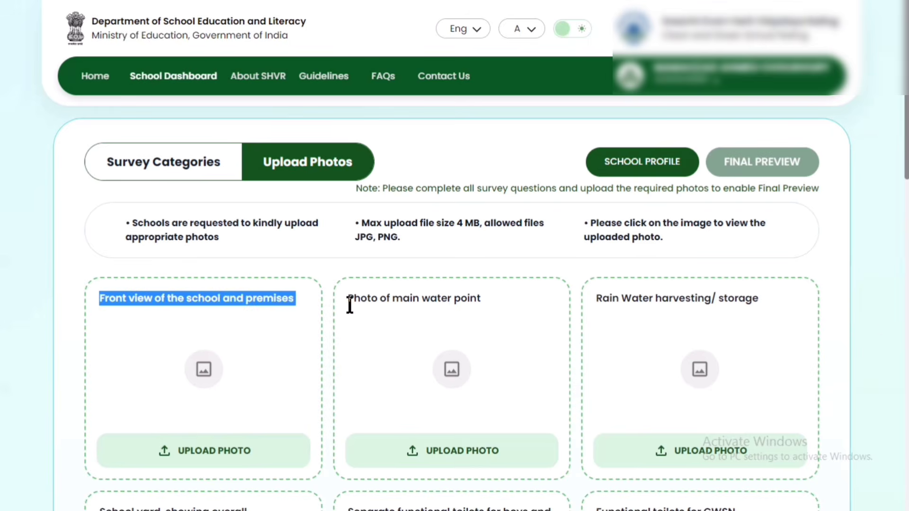
# Examine the required photo categories from the school's front view through the functional toilets for CWSN.
pyautogui.click(349, 305)
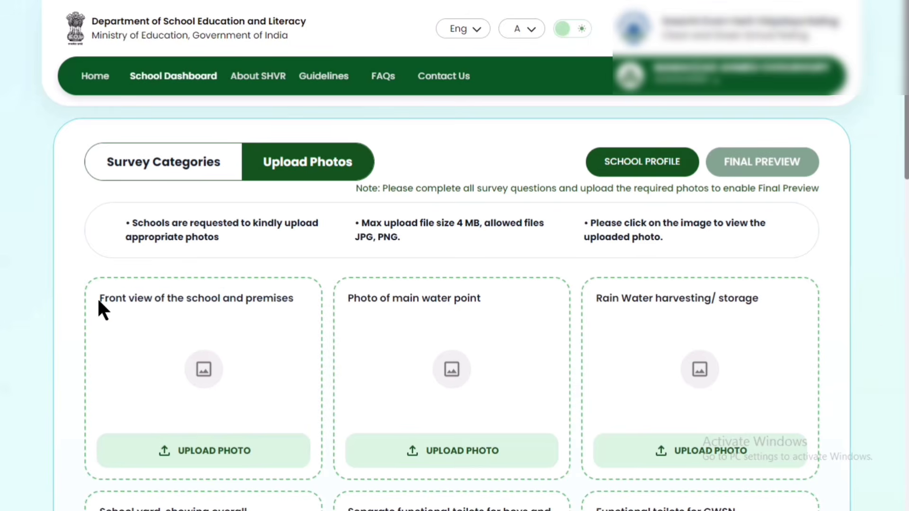
pyautogui.moveTo(98, 297); pyautogui.dragTo(241, 317)
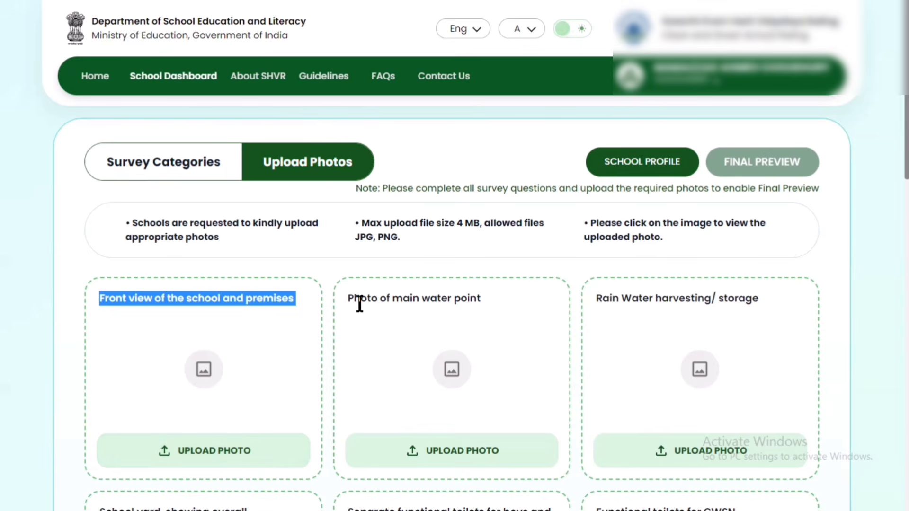
pyautogui.moveTo(354, 299); pyautogui.dragTo(481, 299)
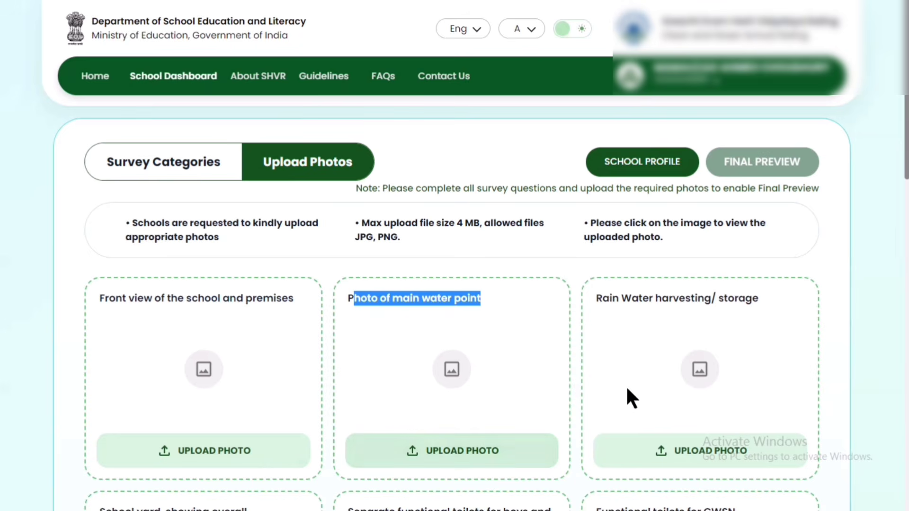
pyautogui.moveTo(595, 298); pyautogui.dragTo(754, 301)
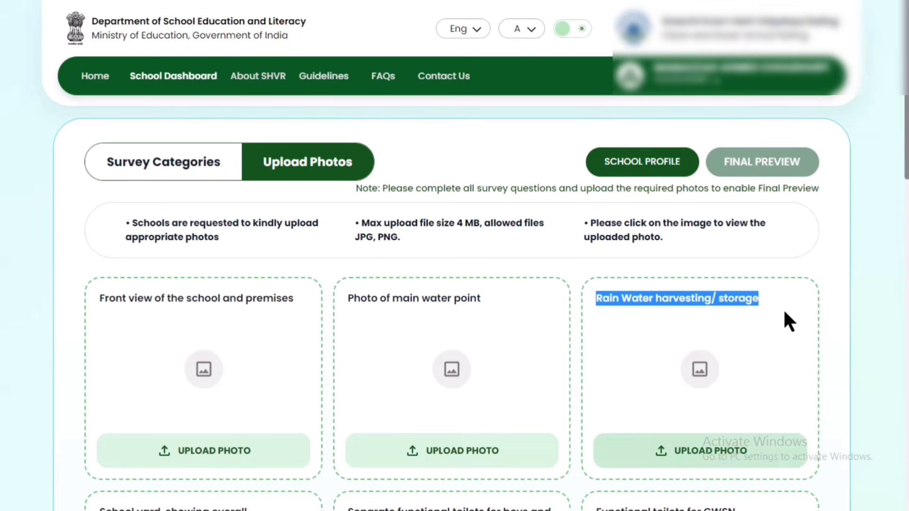
pyautogui.scroll(-6, 454, 285)
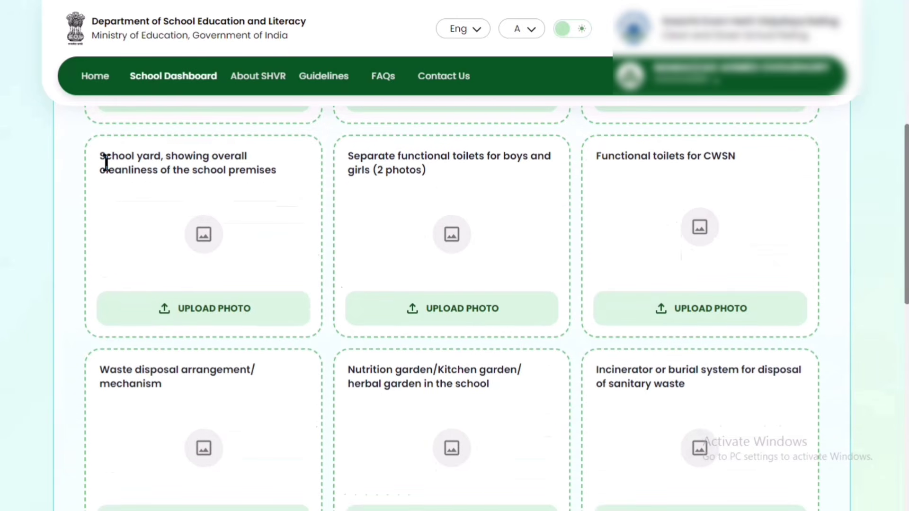
pyautogui.moveTo(103, 160); pyautogui.dragTo(266, 176)
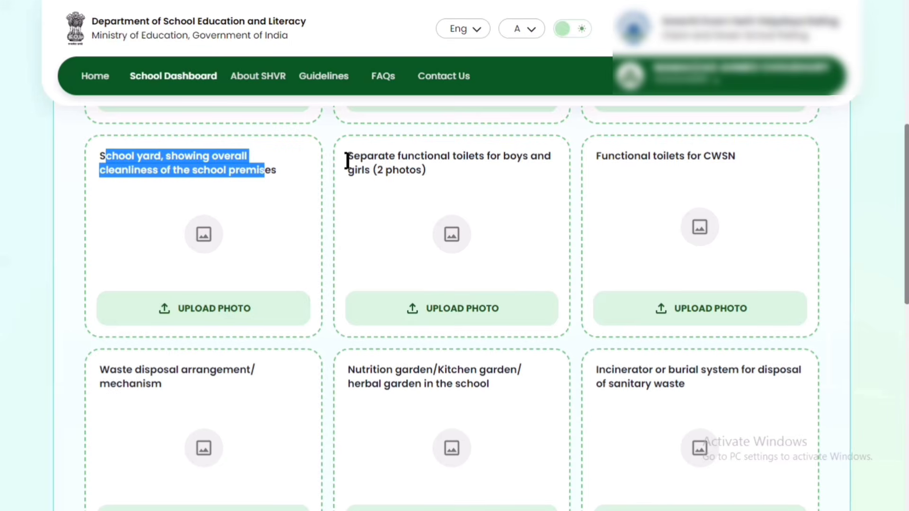
pyautogui.moveTo(348, 158); pyautogui.dragTo(423, 176)
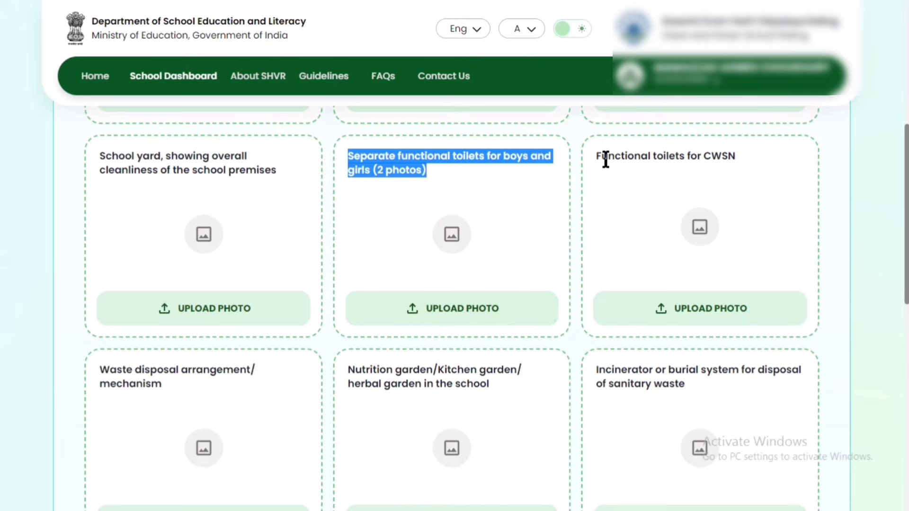
pyautogui.moveTo(601, 158); pyautogui.dragTo(735, 159)
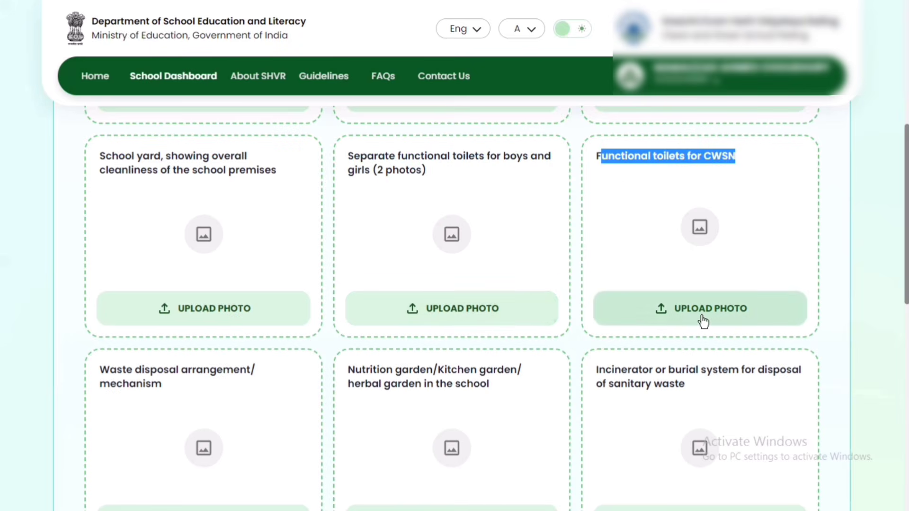
# Examine the remaining photo categories, from waste disposal to the Mission LiFE evidence, and the submission and Final Preview options.
pyautogui.scroll(-4, 887, 225)
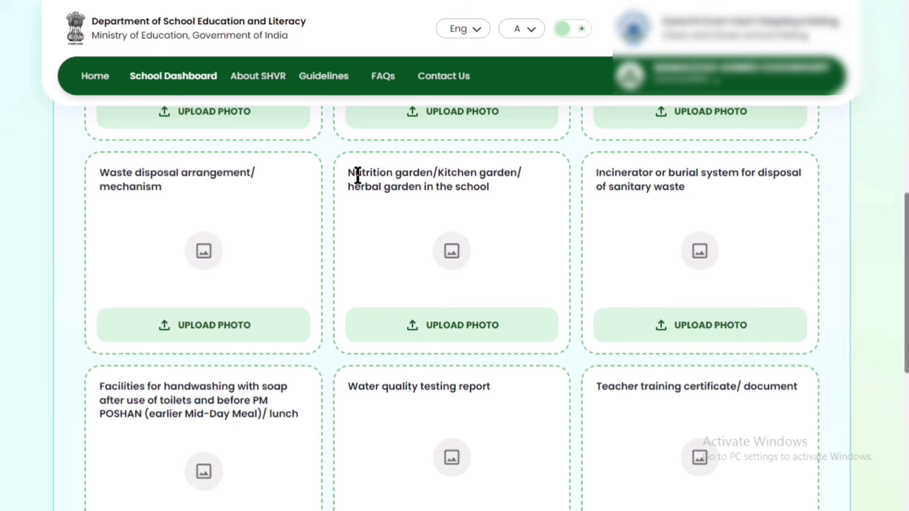
pyautogui.moveTo(353, 173); pyautogui.dragTo(490, 186)
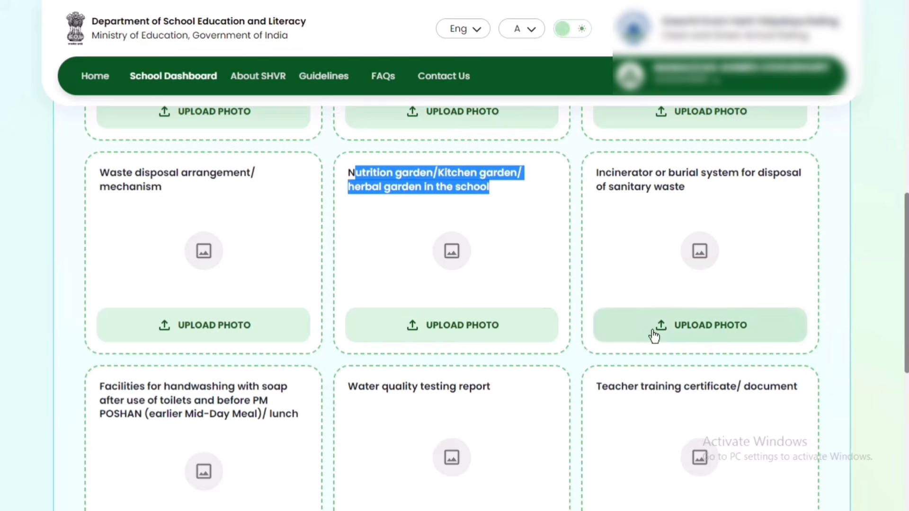
pyautogui.scroll(-1, 906, 293)
pyautogui.scroll(-4, 496, 308)
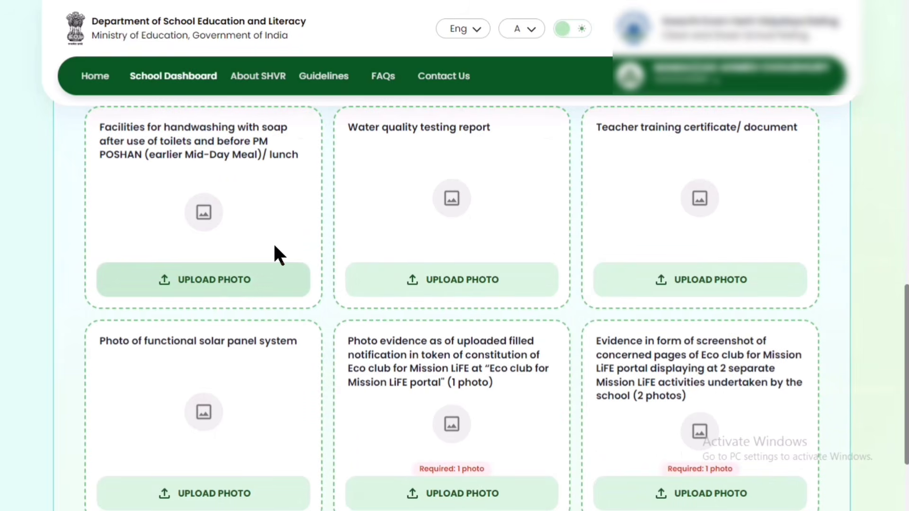
pyautogui.moveTo(349, 128); pyautogui.dragTo(493, 128)
pyautogui.moveTo(597, 127); pyautogui.dragTo(733, 133)
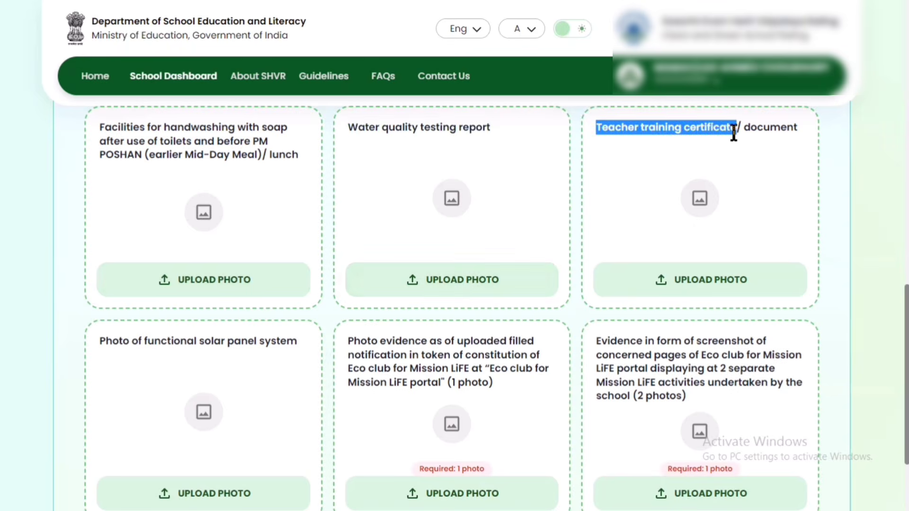
pyautogui.click(632, 171)
pyautogui.moveTo(595, 130); pyautogui.dragTo(798, 134)
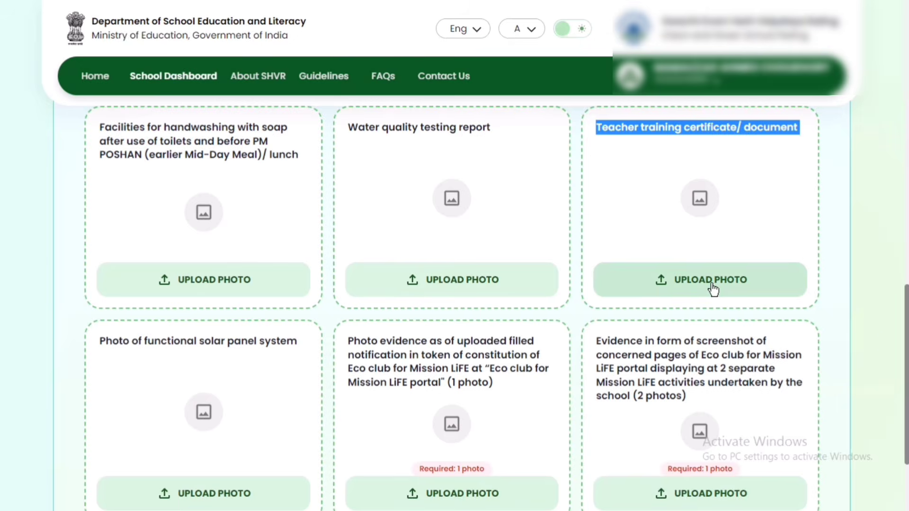
pyautogui.scroll(-3, 905, 374)
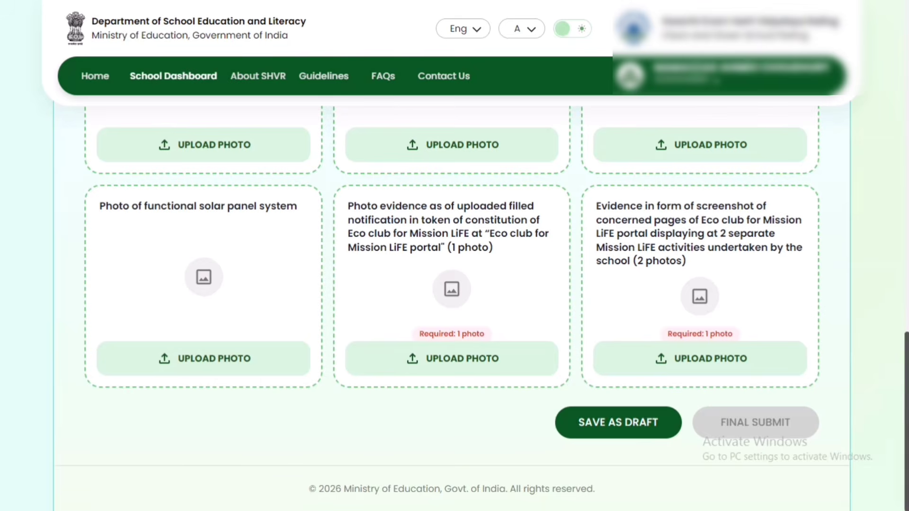
pyautogui.scroll(10, 890, 142)
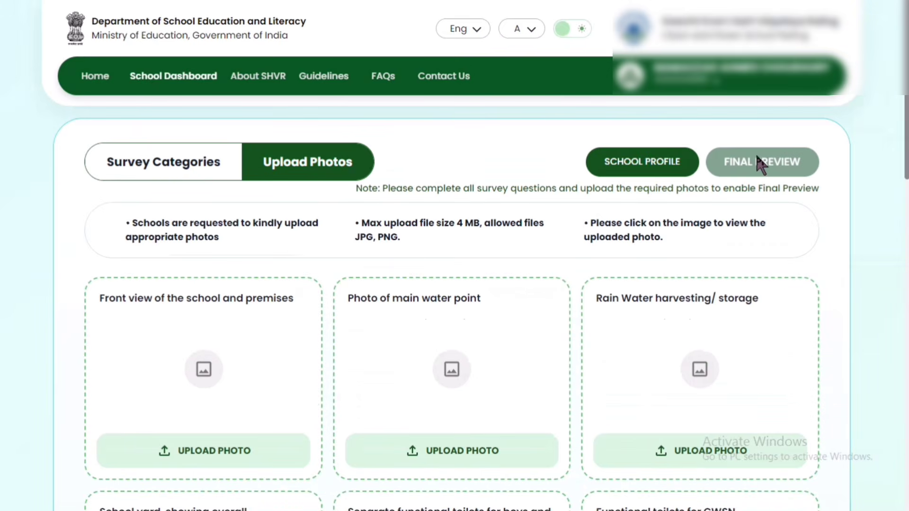